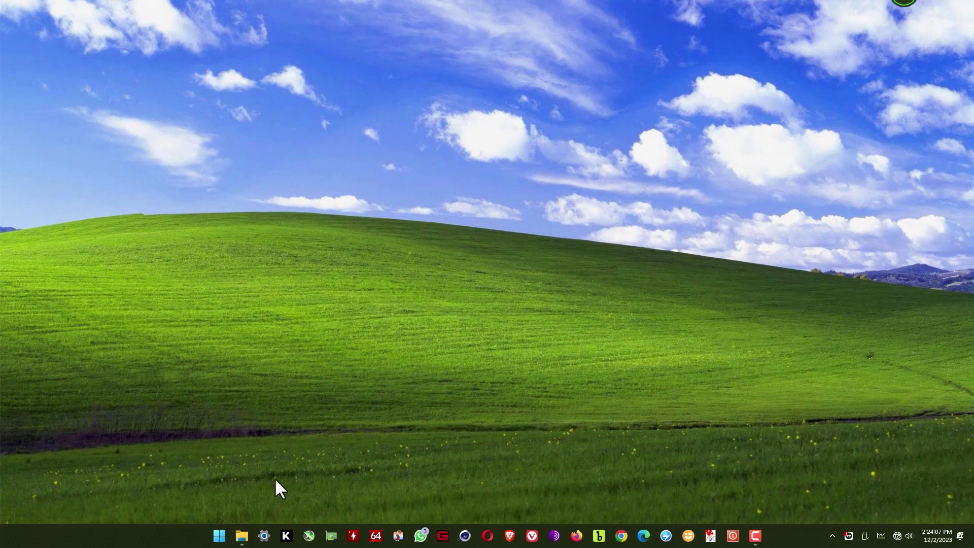
Step: Launch Adobe Bridge 2024 from search, import previous preferences and move past the What's new page
click(222, 538)
text(a)
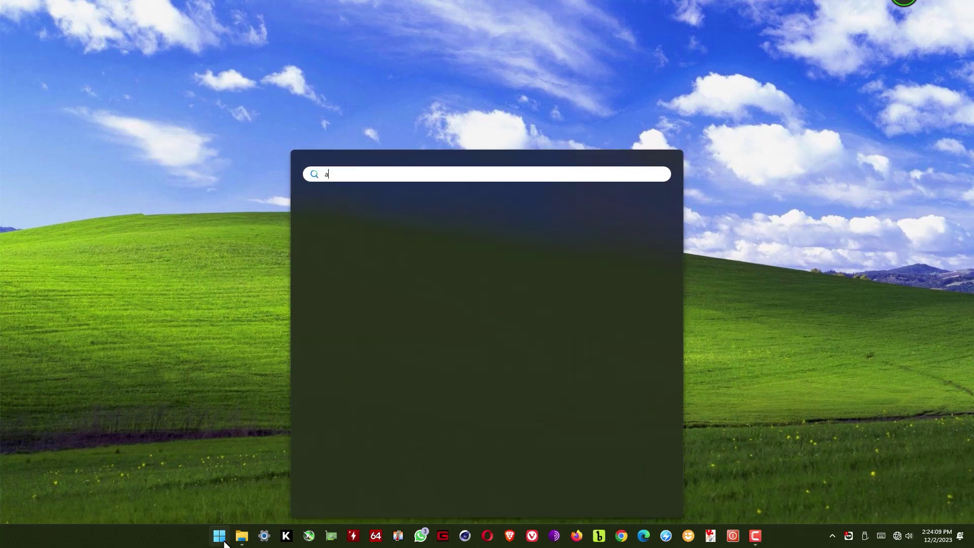
text(dobe bri)
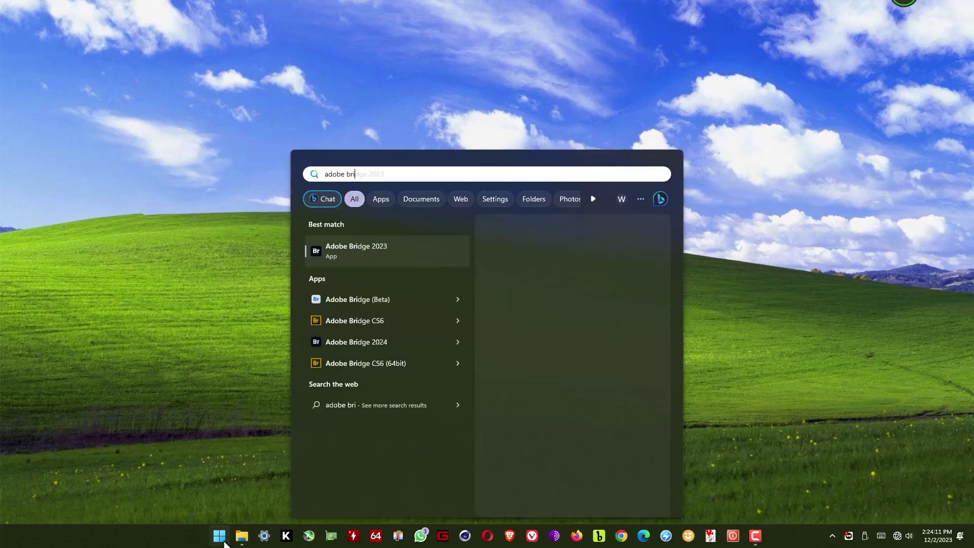
text(dge)
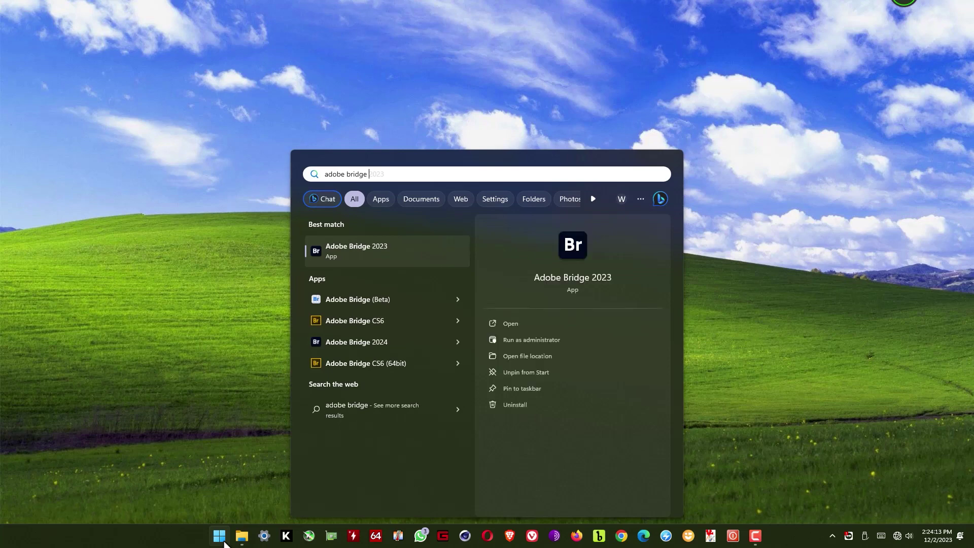
text( 202)
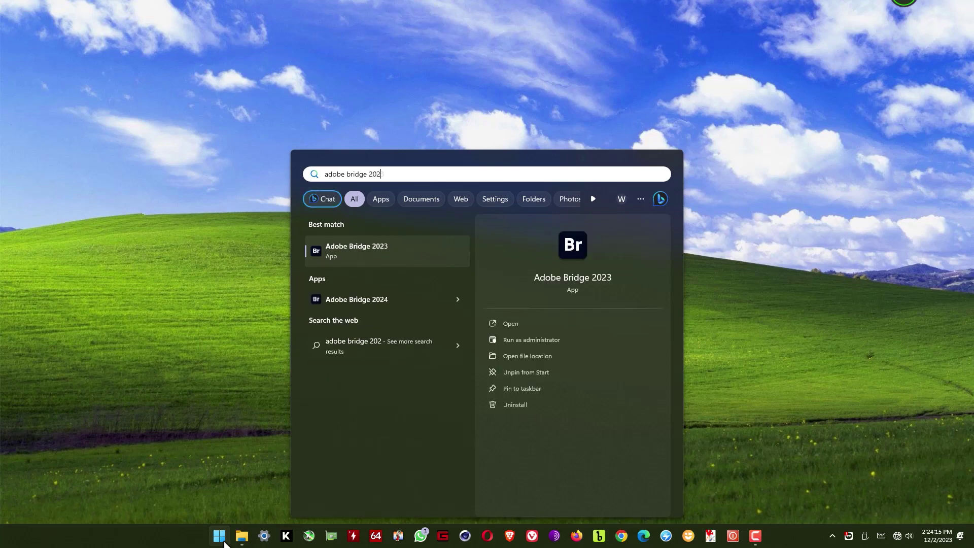
text(4)
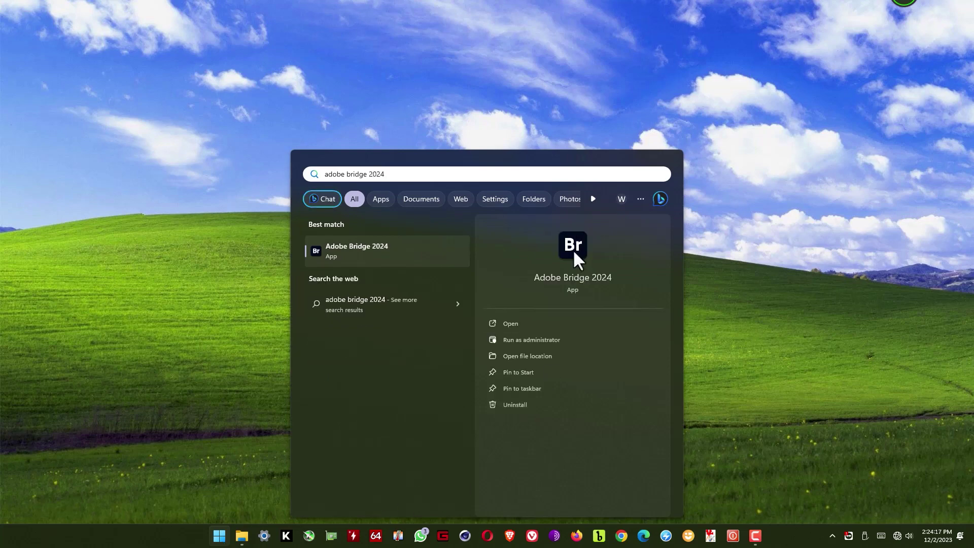
click(574, 249)
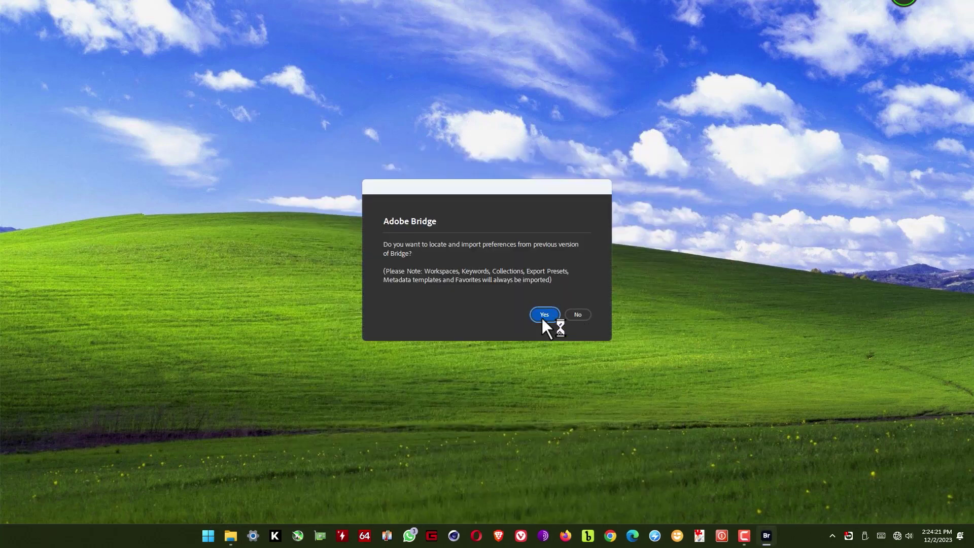
click(540, 315)
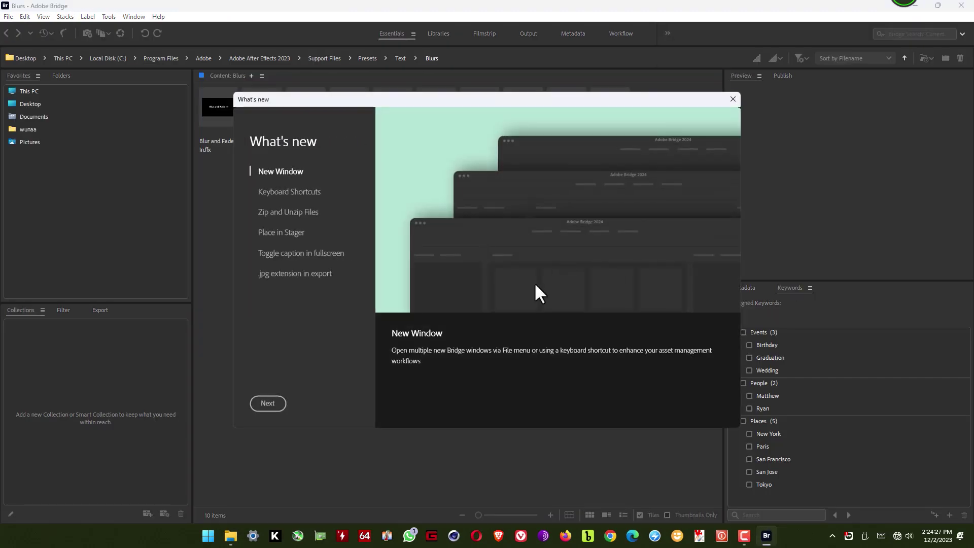
click(266, 406)
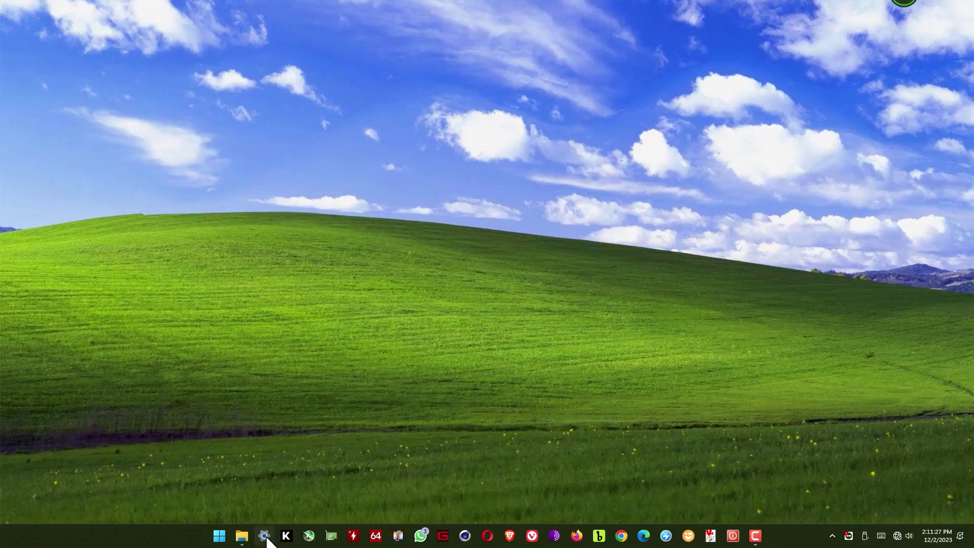
Step: Turn off Windows Security real-time virus protection, then close the Security and Settings windows
click(264, 536)
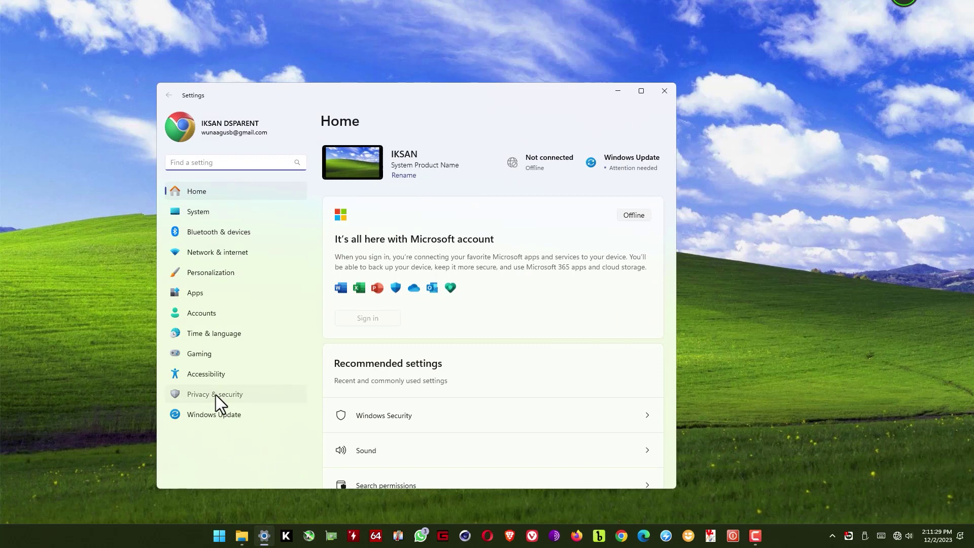
click(215, 394)
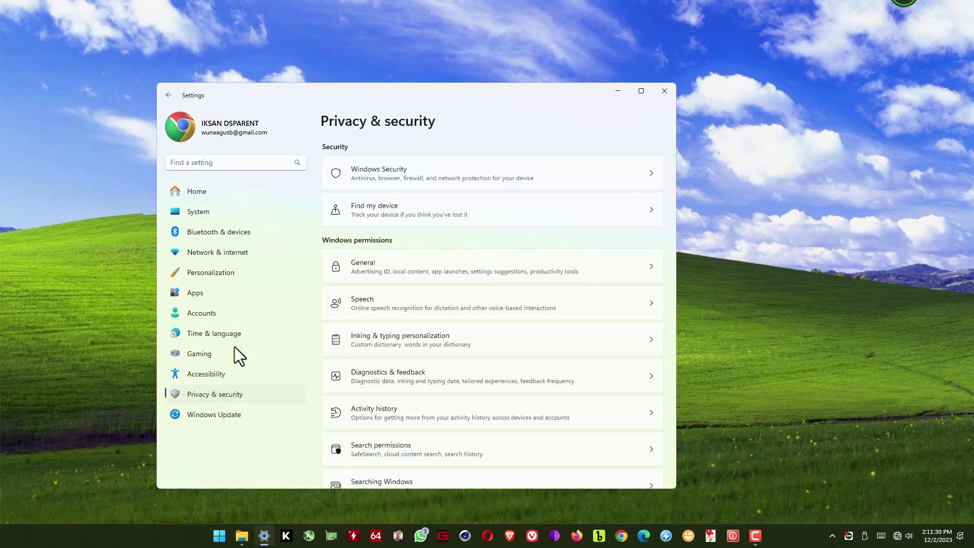
click(388, 172)
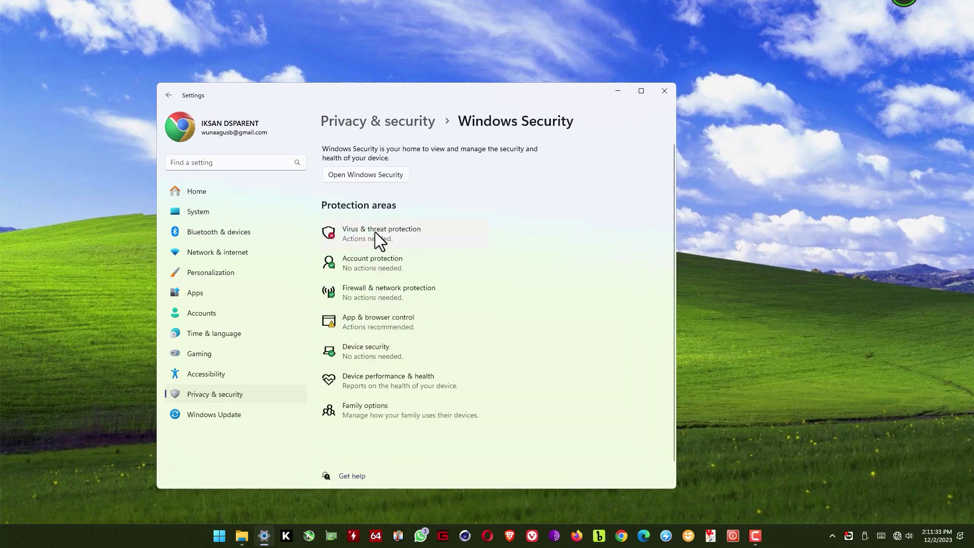
click(379, 239)
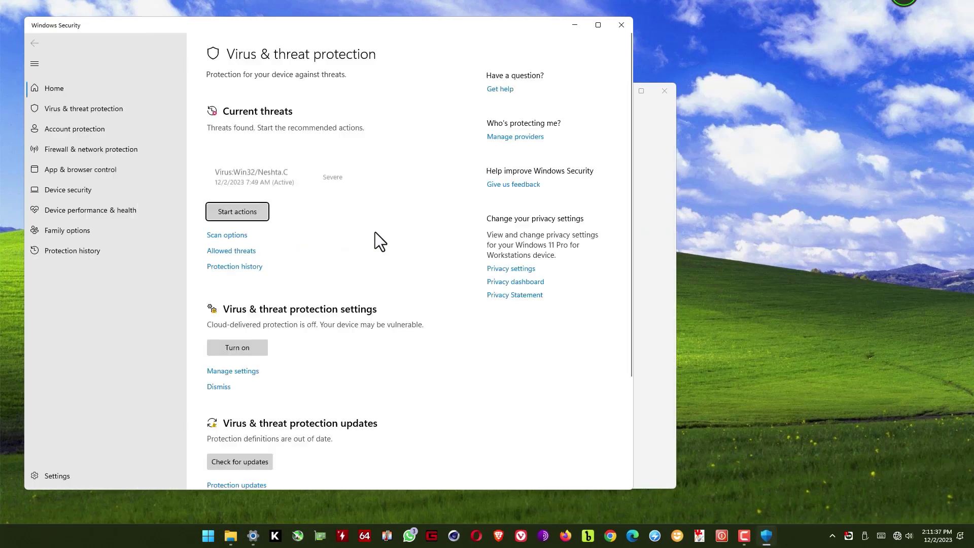
click(248, 372)
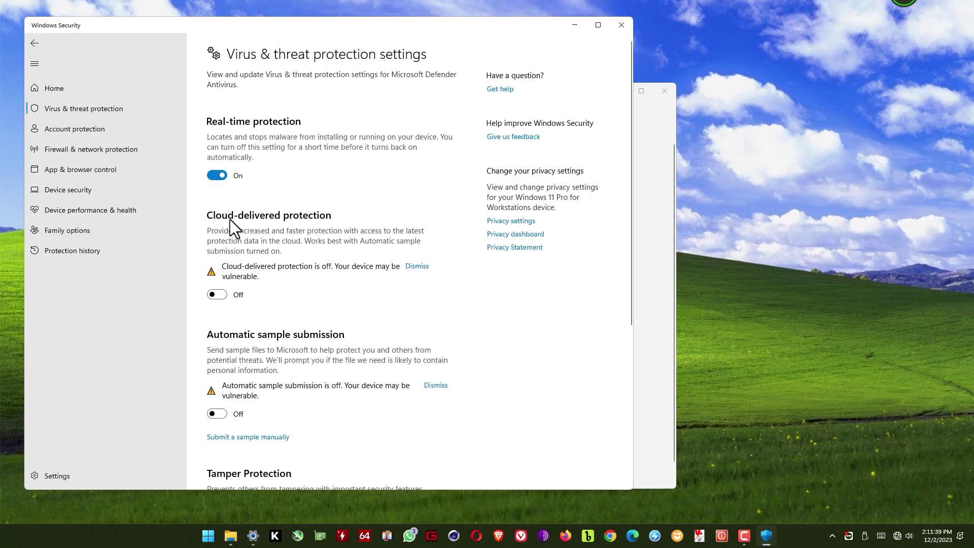
click(213, 174)
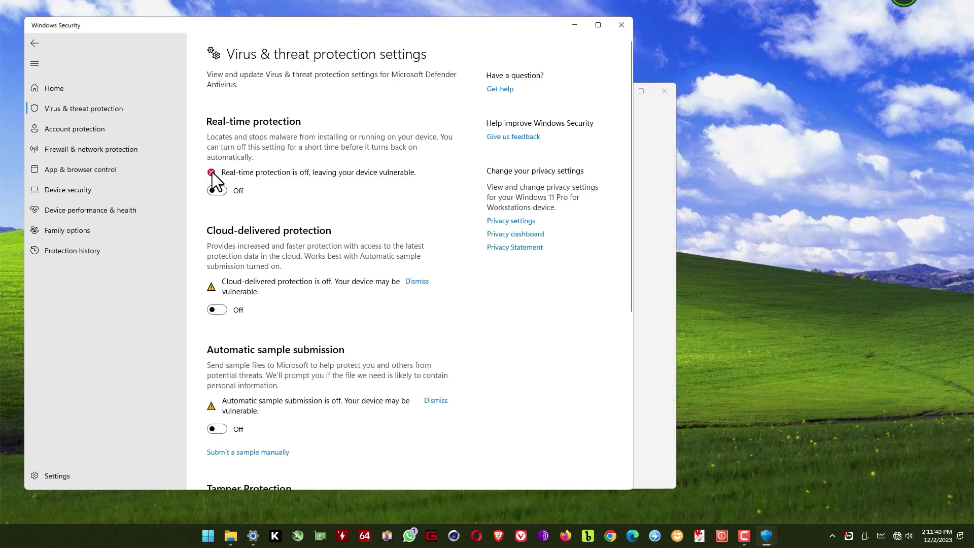
click(620, 25)
click(664, 91)
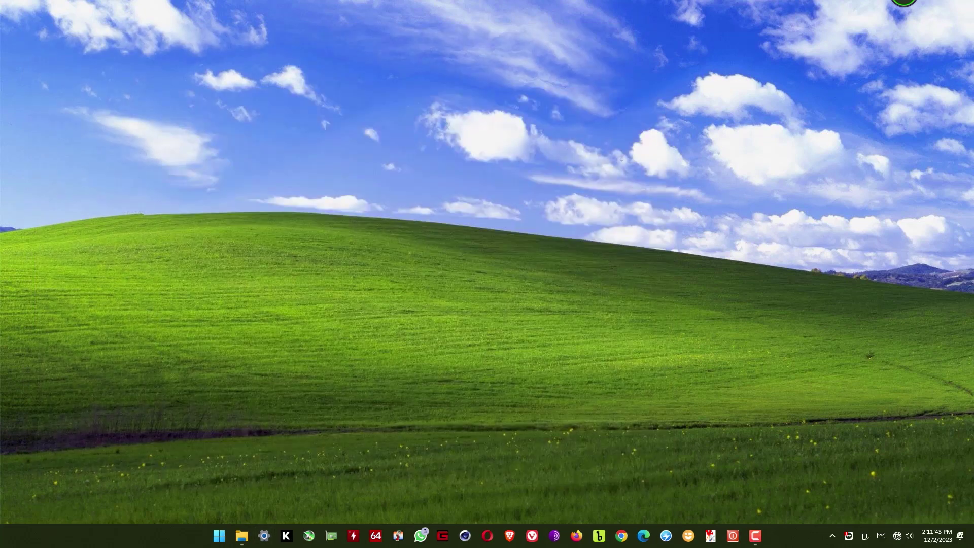
Step: Unlock the Adobe Bridge archive with its password, open the Adobe_Bridge folder and select Set-up.exe
click(241, 535)
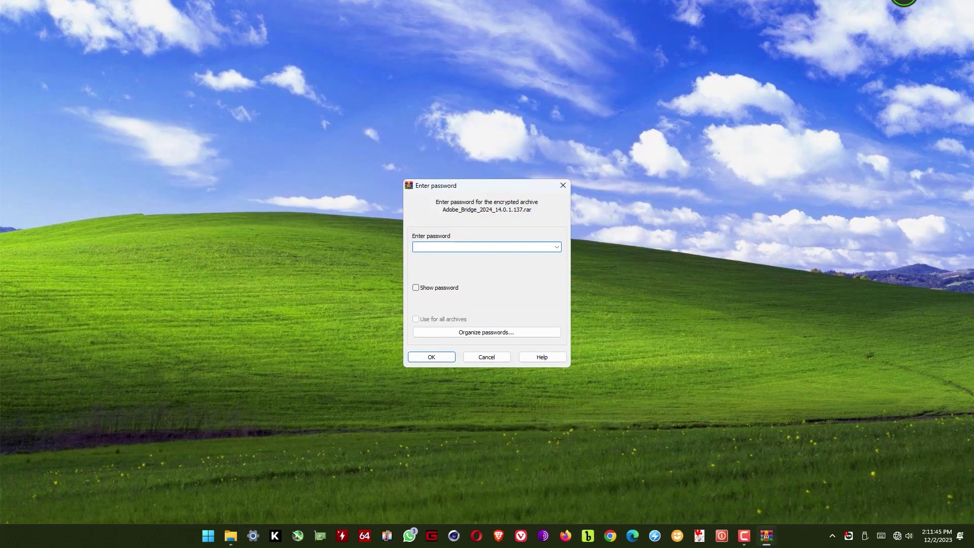
key(Return)
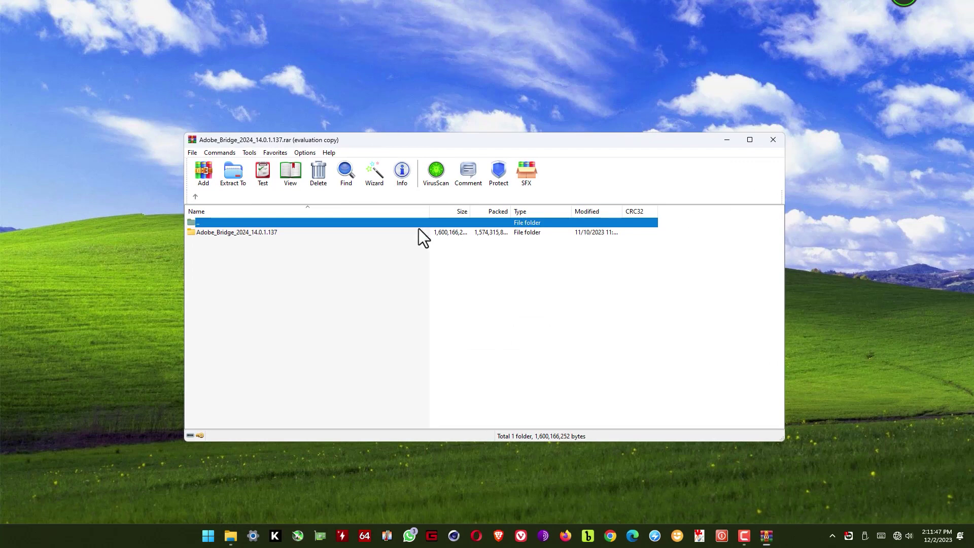
click(537, 296)
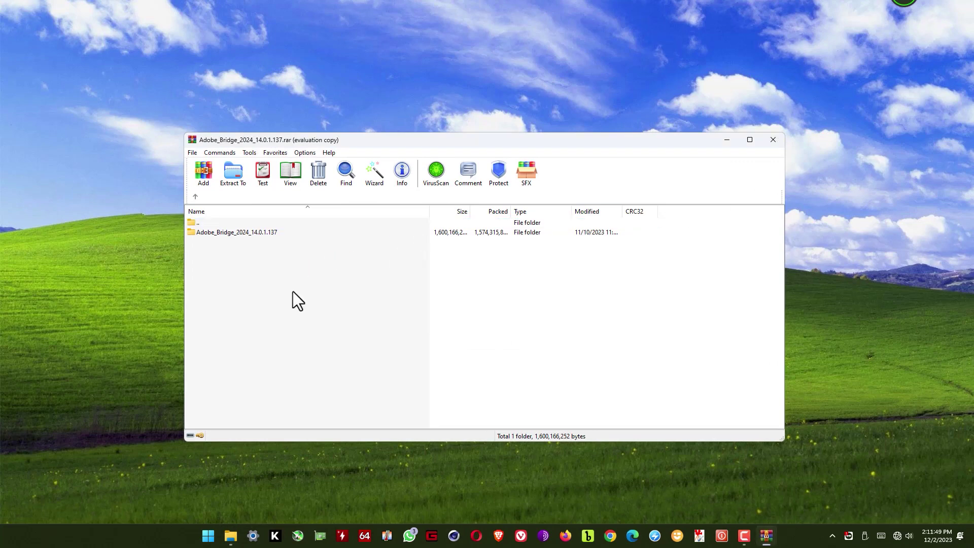
double_click(261, 232)
click(227, 273)
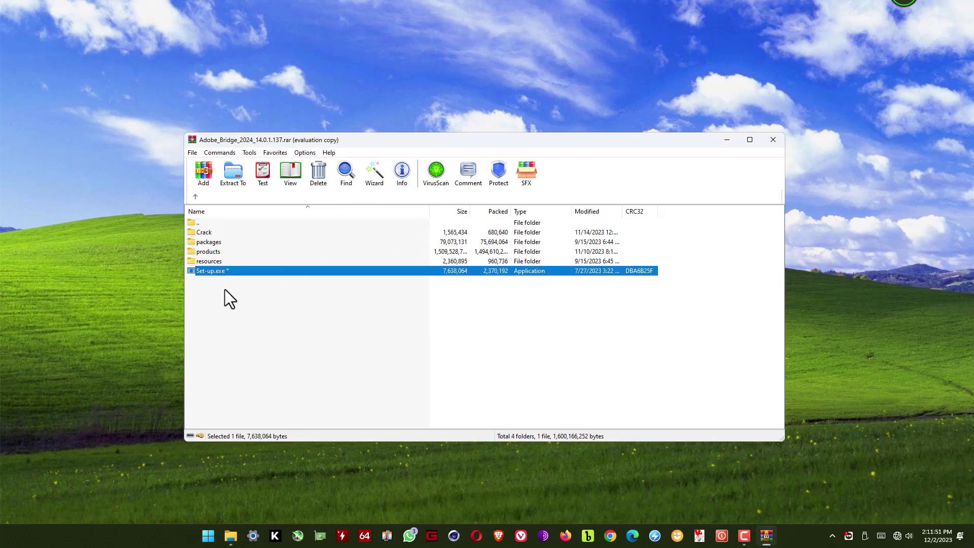
Step: Install Adobe Bridge 2024 in English to the default location, closing the completion dialog without launching
double_click(221, 273)
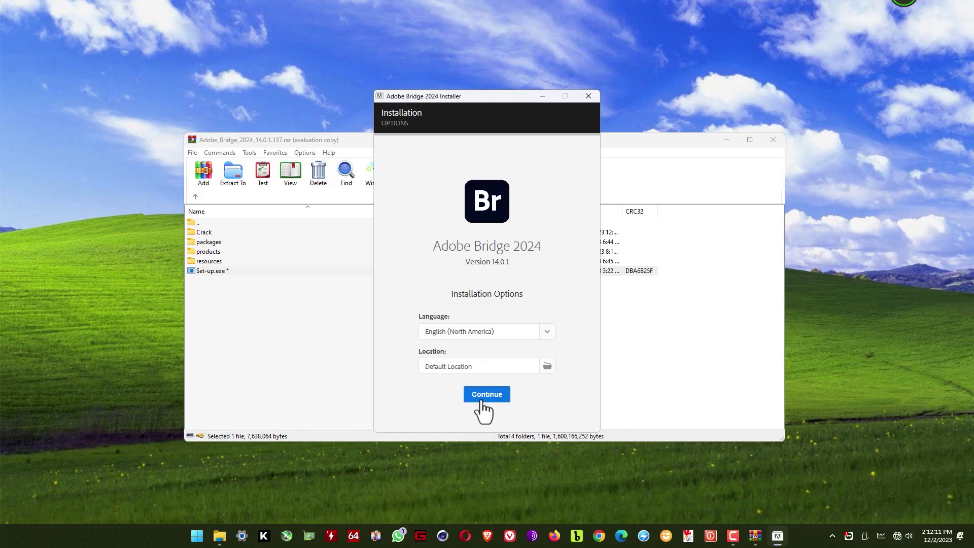
click(485, 394)
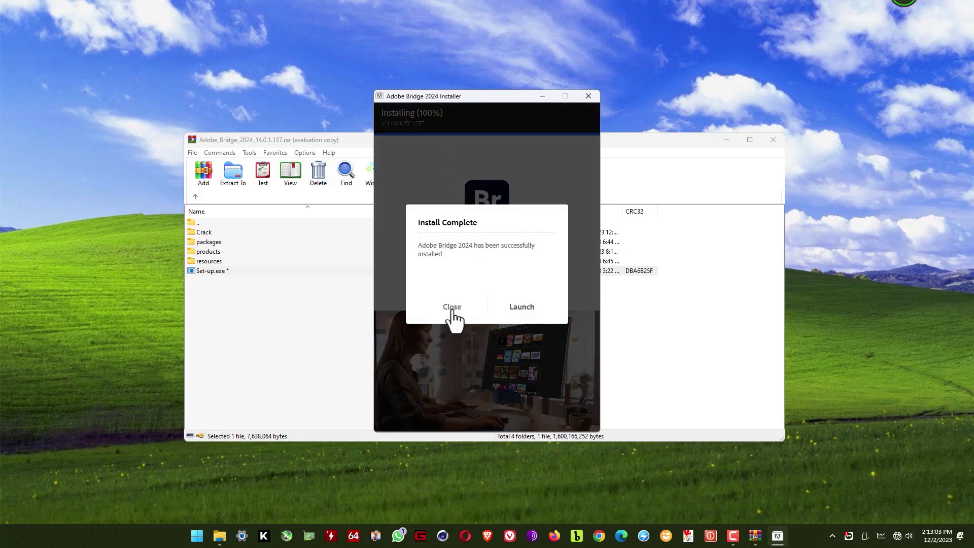
click(451, 308)
click(289, 283)
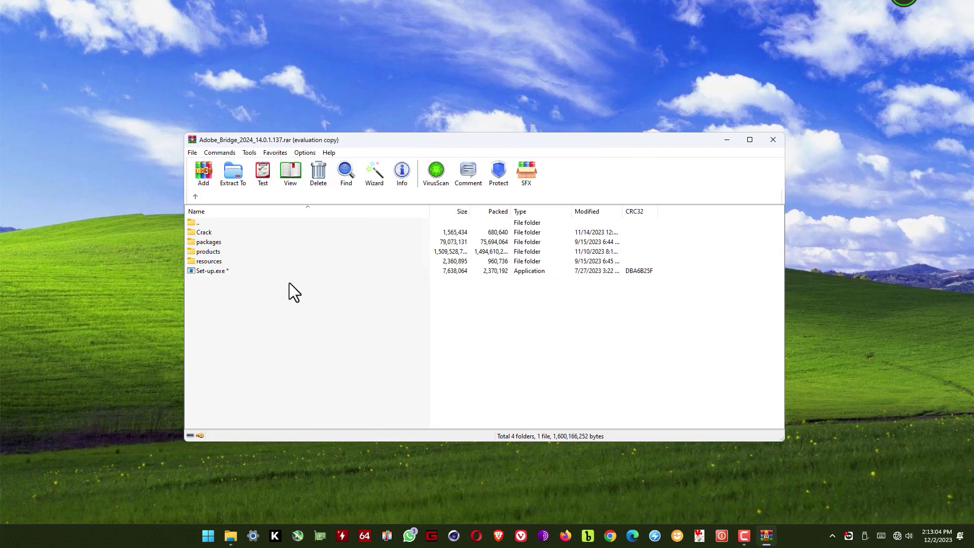
Step: Open Crack > Release in the archive and select AdobeGenP.exe
click(209, 236)
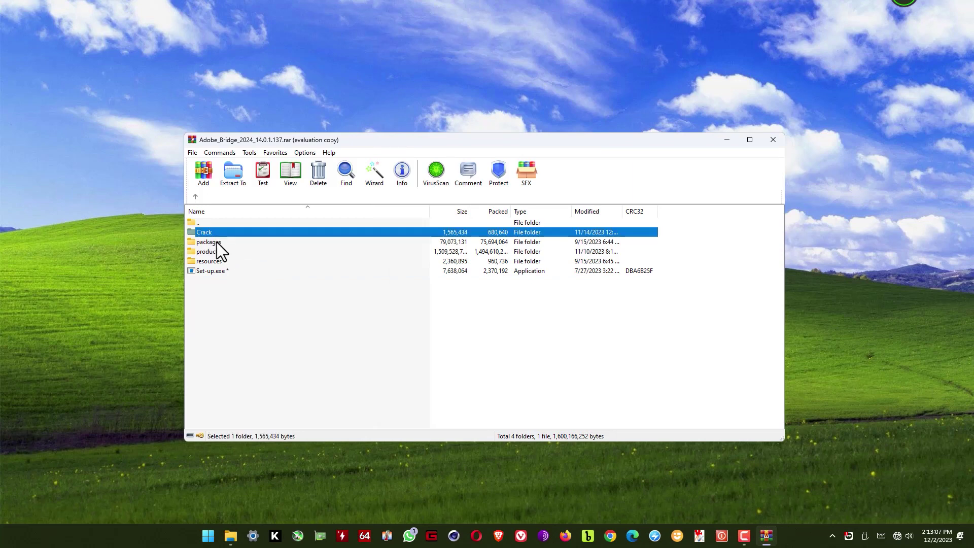
double_click(210, 234)
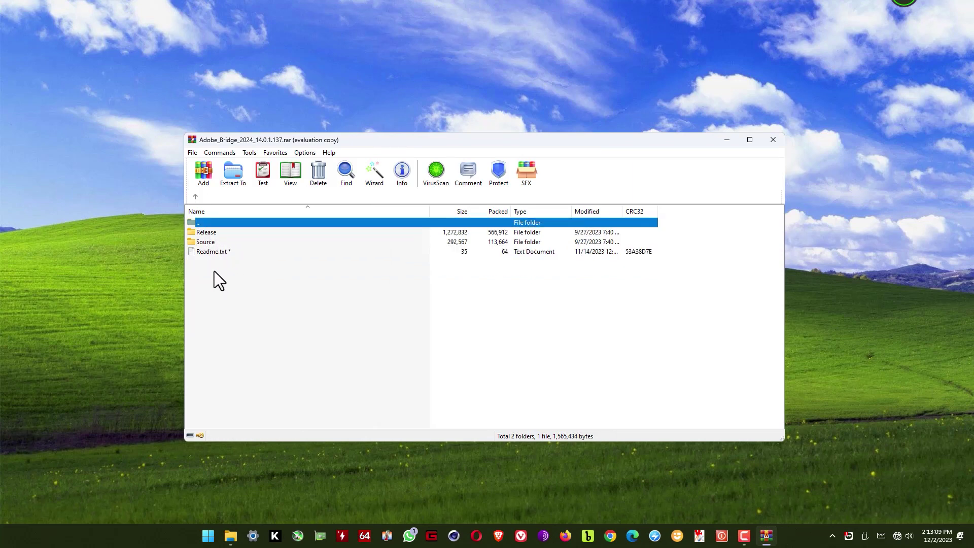
click(211, 235)
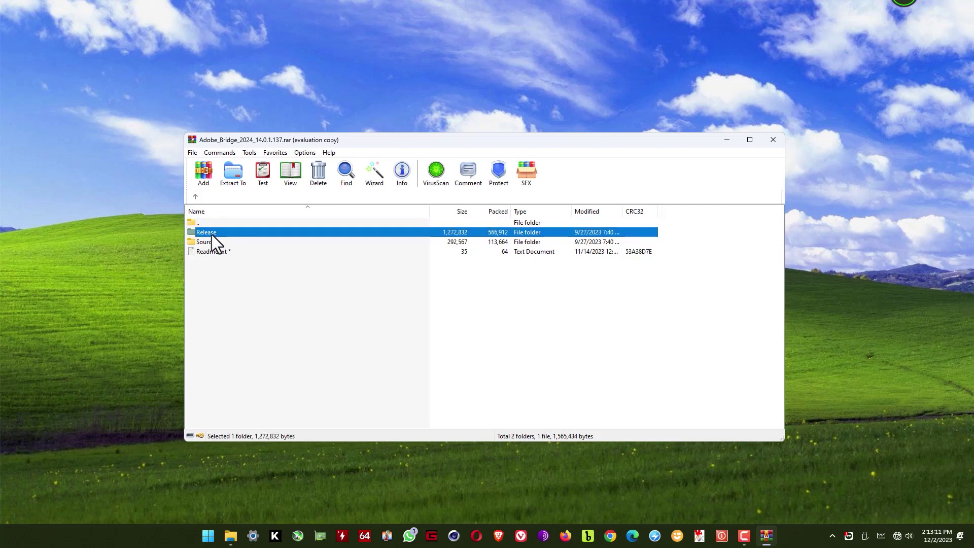
double_click(207, 235)
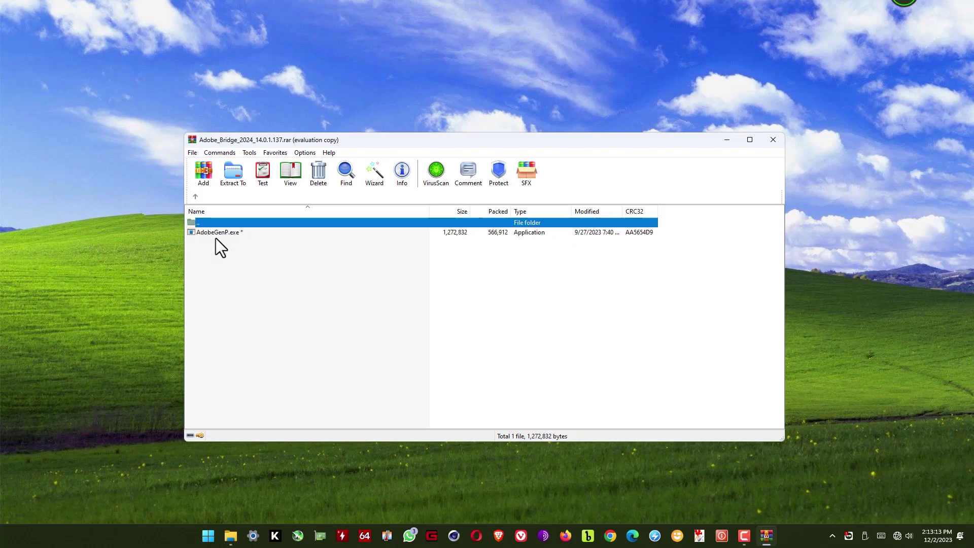
click(213, 236)
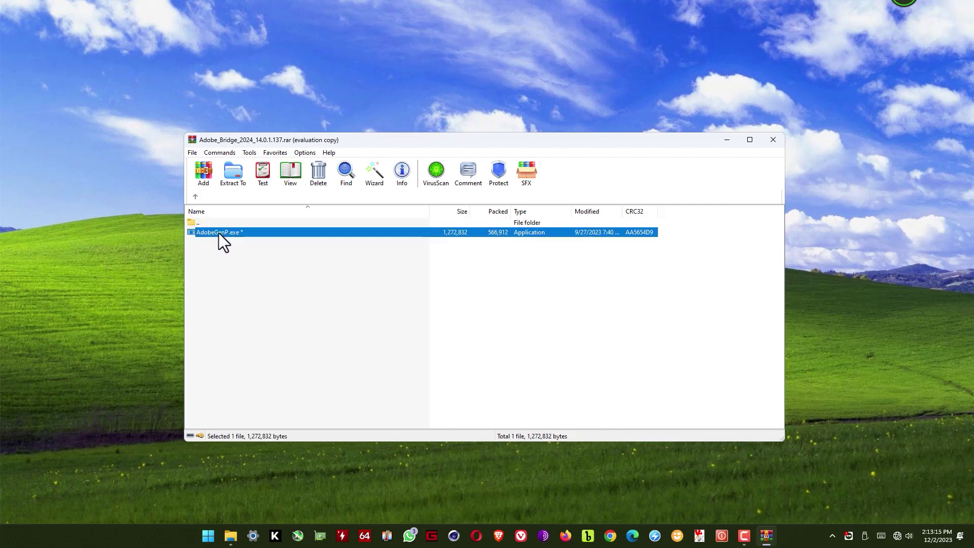
Step: Run AdobeGenP and search for patchable Adobe files, finding 97
double_click(218, 233)
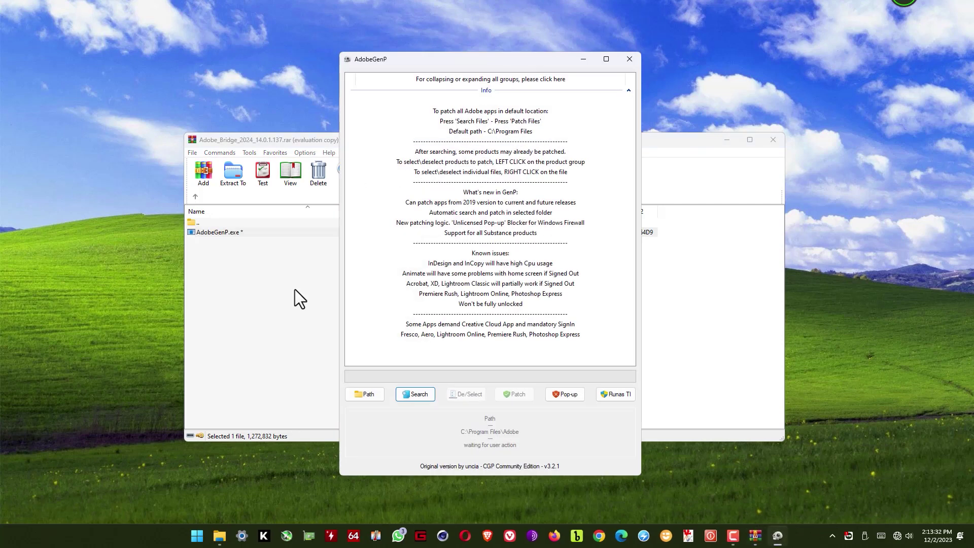
click(409, 395)
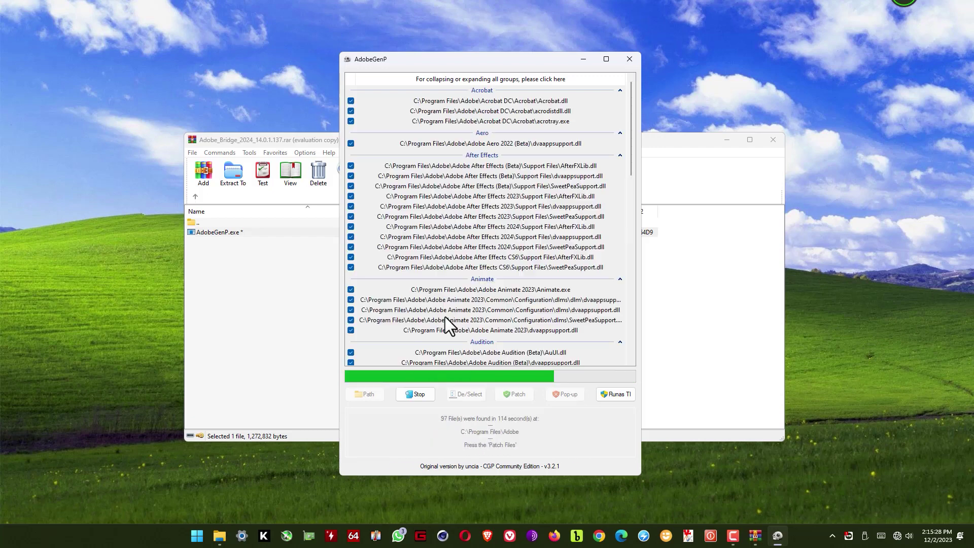
Step: Patch the found Adobe files, then close AdobeGenP and the WinRAR archive
click(518, 395)
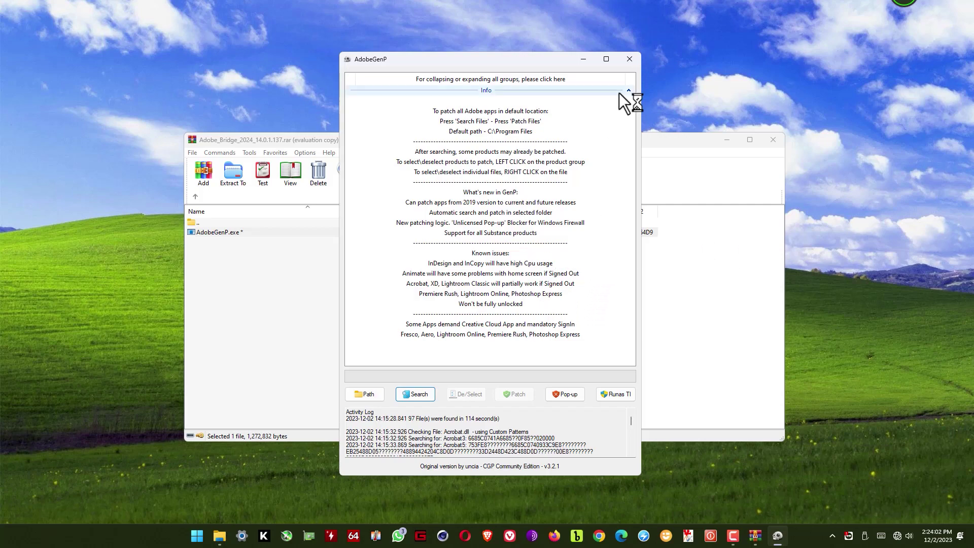
click(629, 59)
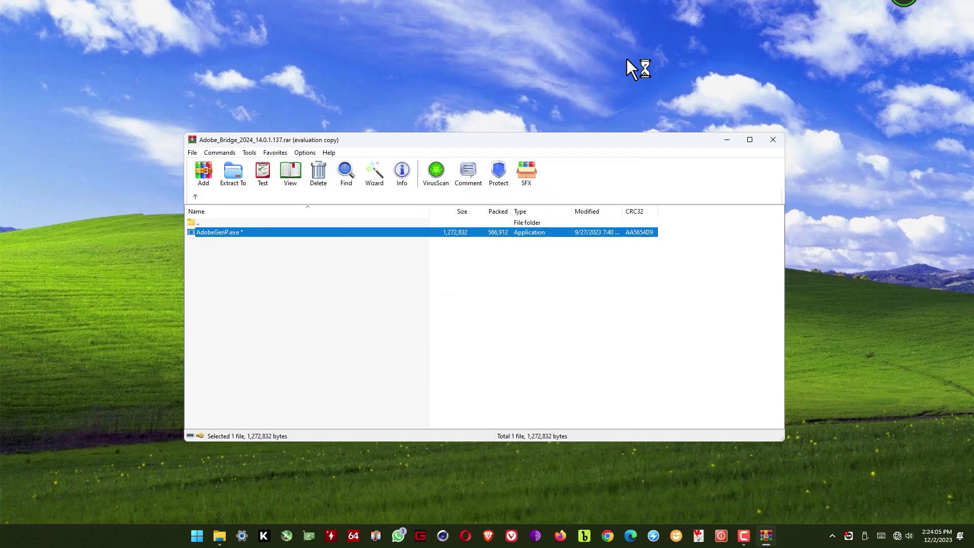
click(771, 142)
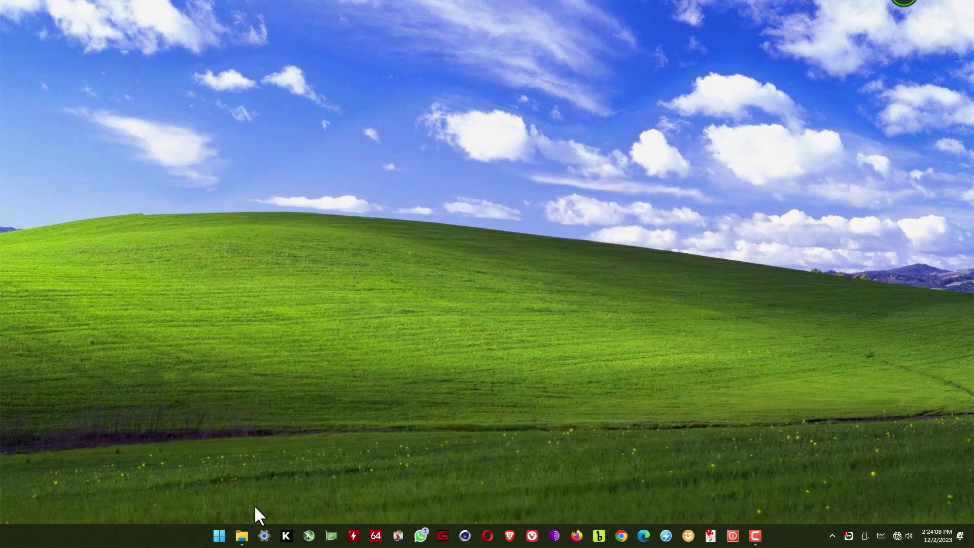
Step: Launch Adobe Bridge 2024 from Start search, accepting the import of previous-version preferences
click(221, 537)
text(ad)
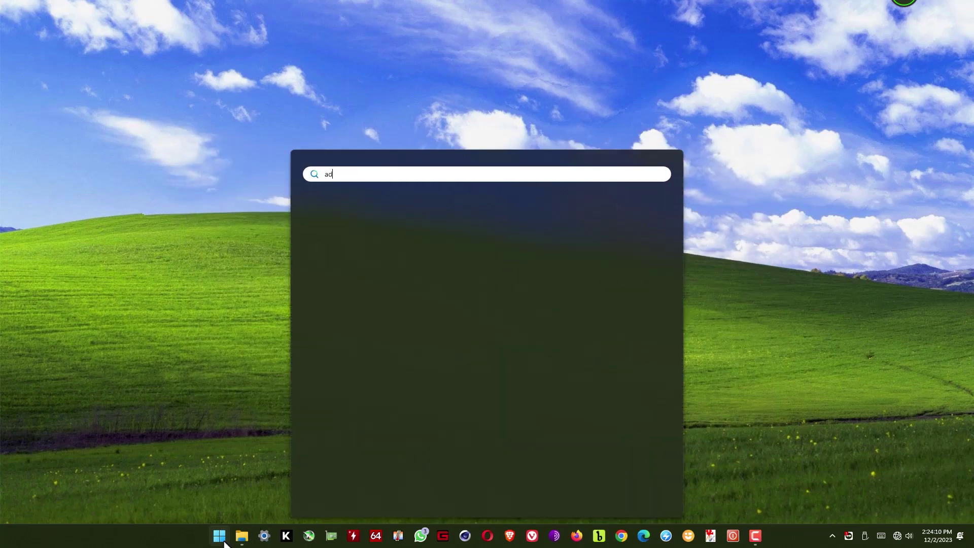
text(obe bri)
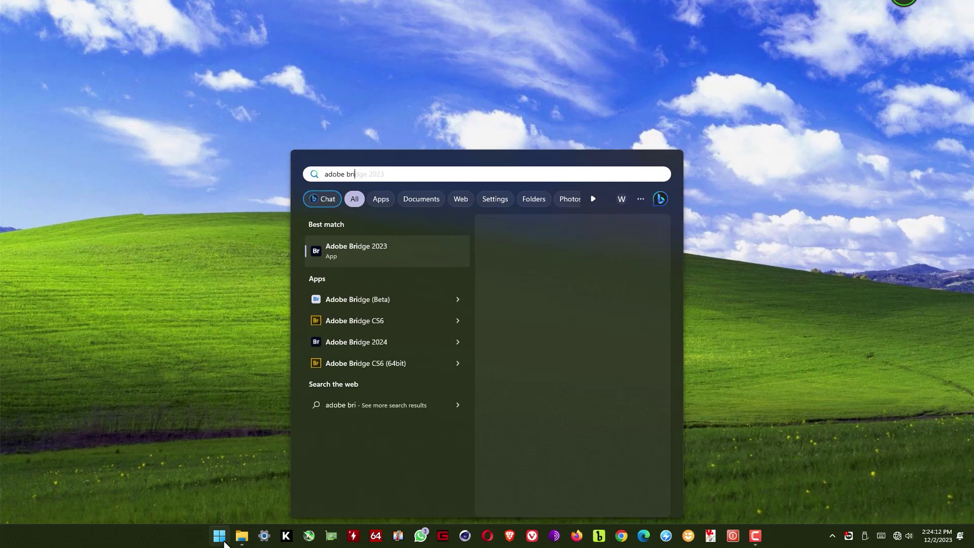
text(dge )
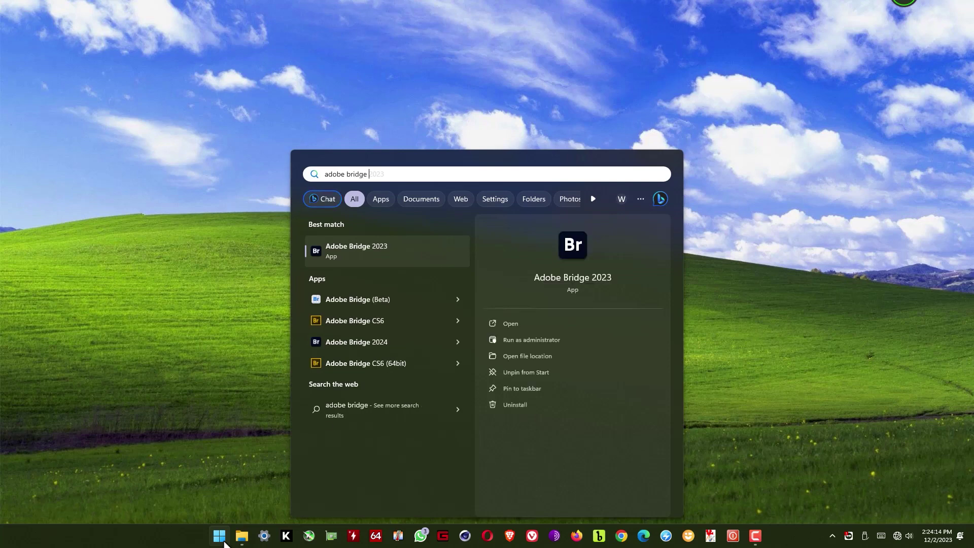
text(2024)
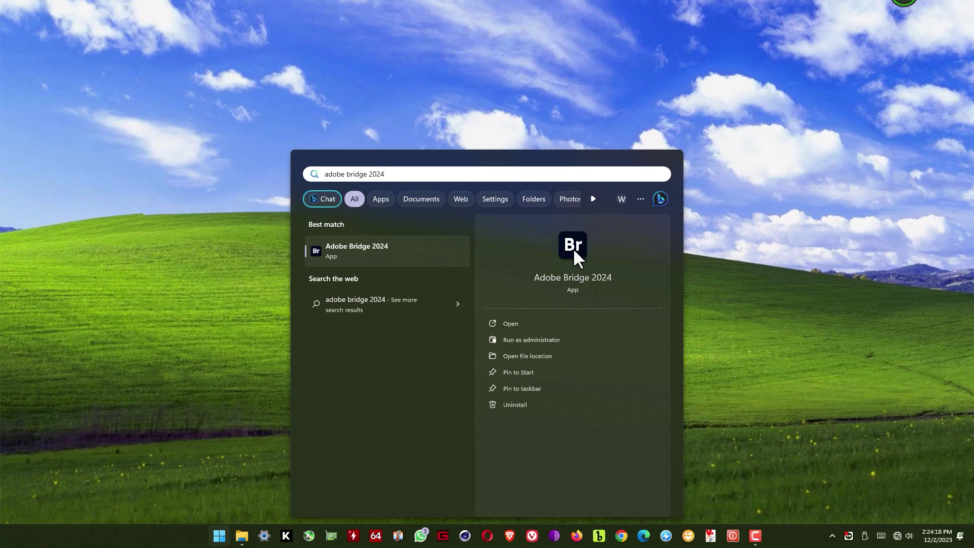
click(573, 248)
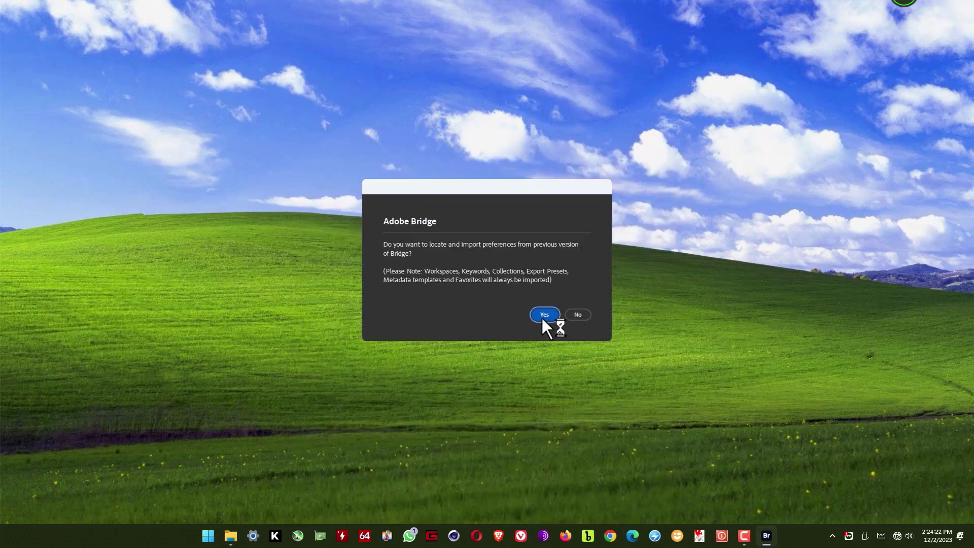
click(542, 317)
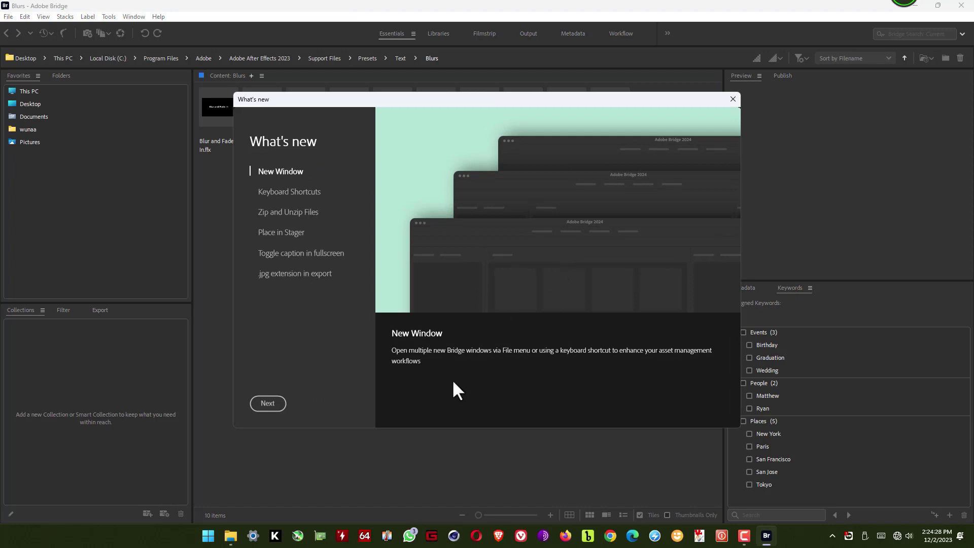
Step: Step through every What's new tour page and close it, leaving the Blurs presets in view
click(266, 404)
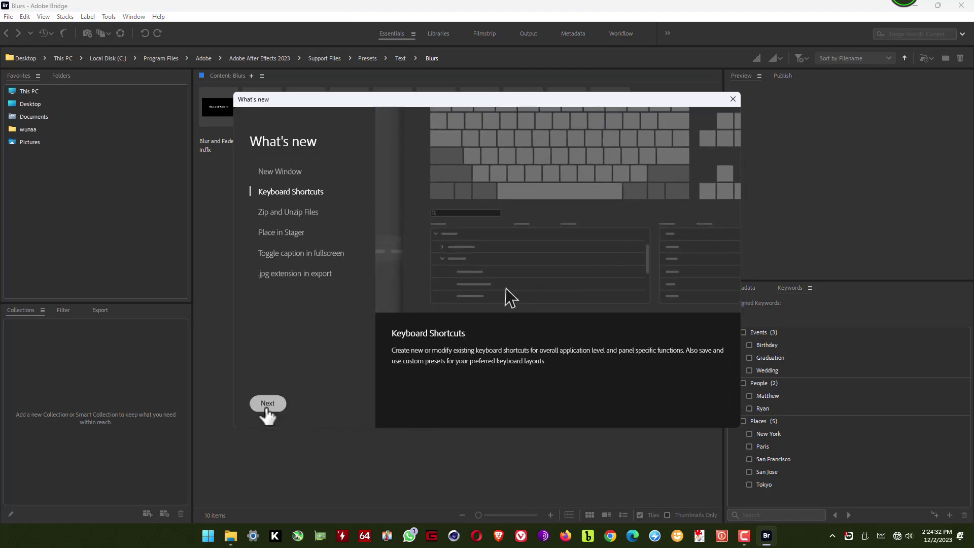
click(266, 406)
click(267, 406)
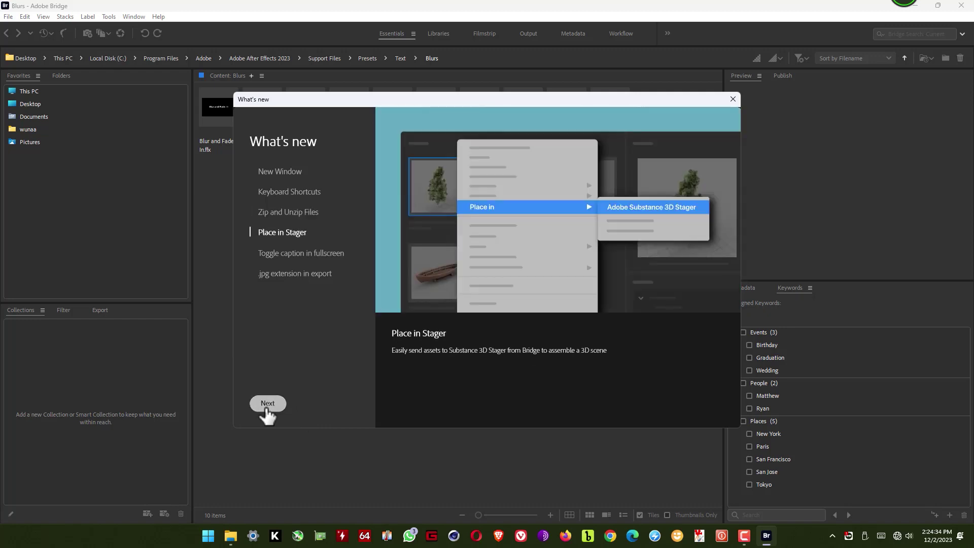
click(266, 406)
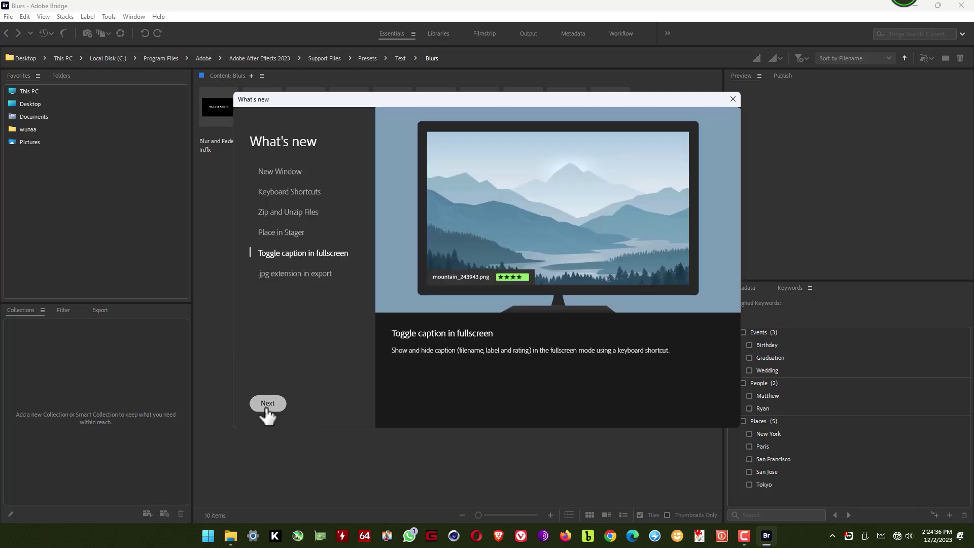
click(266, 406)
click(266, 406)
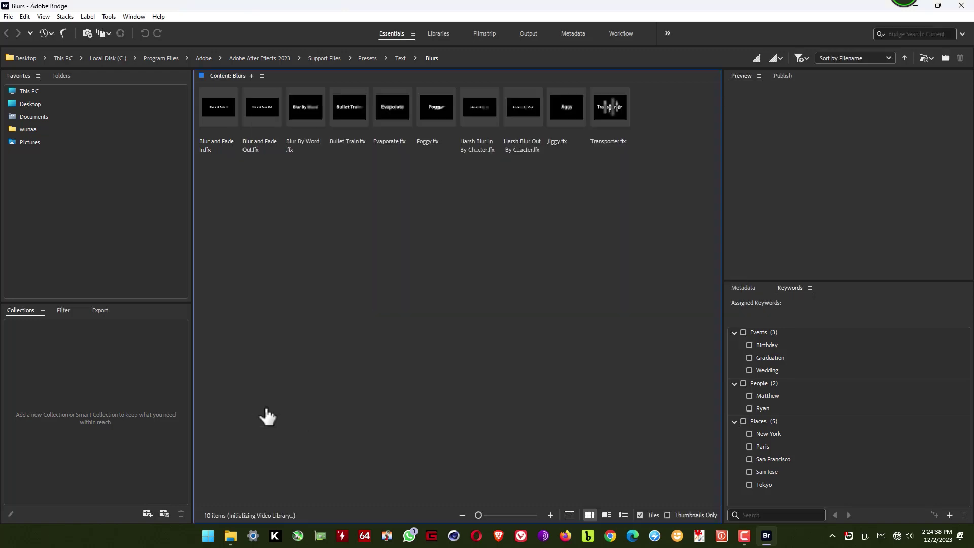
Step: Go up to the Text presets folder, peek into Graphical, and return to Text
click(401, 58)
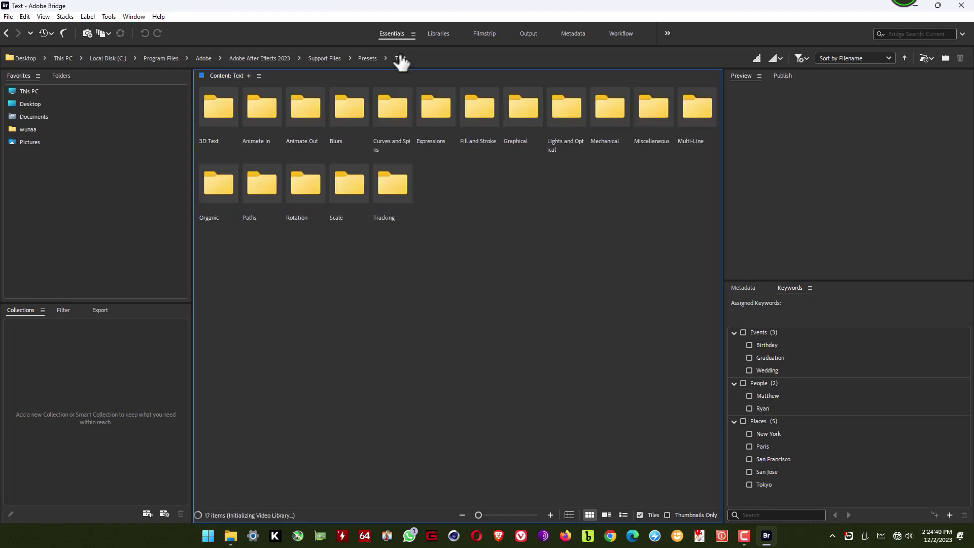
double_click(525, 112)
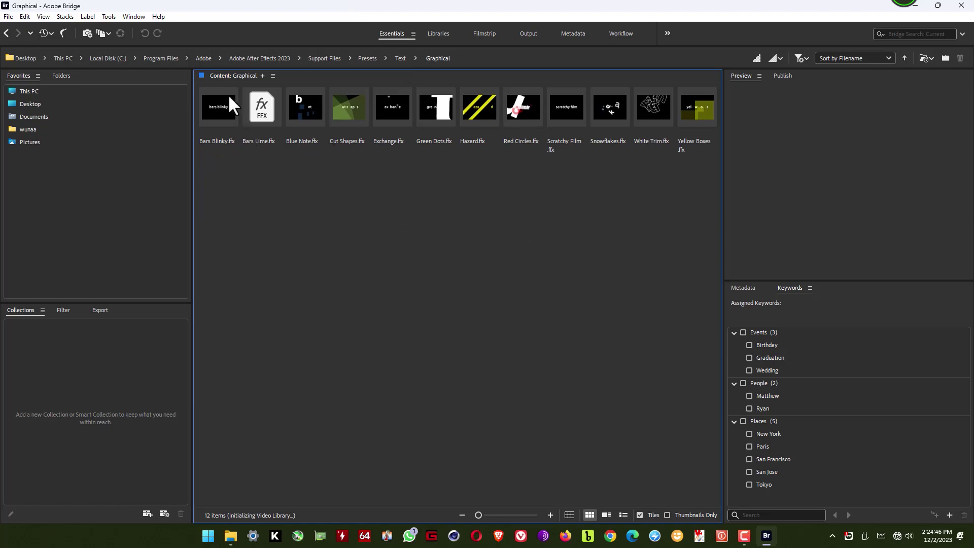
click(402, 59)
Step: Open the Animate In presets and play the Pop Buzz Words preview, then deselect it
double_click(254, 120)
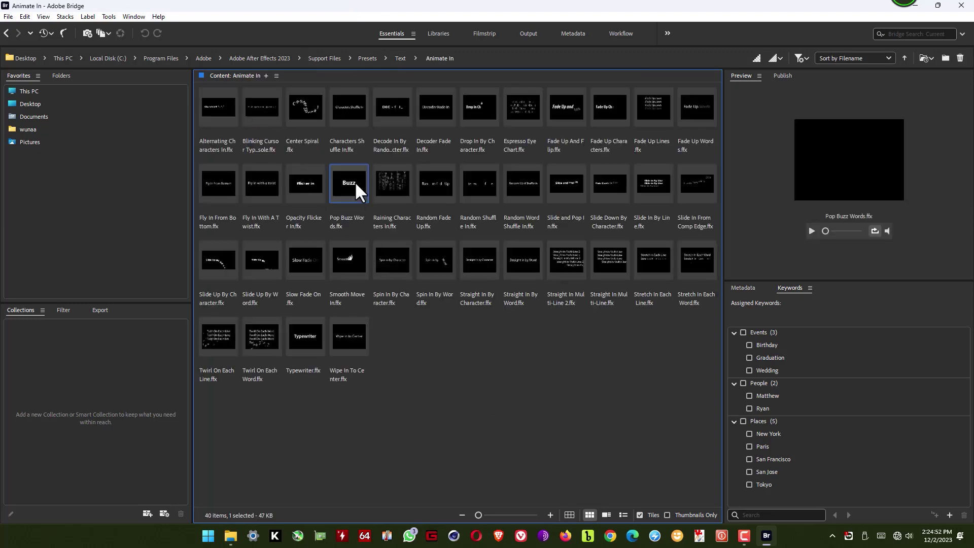
click(813, 232)
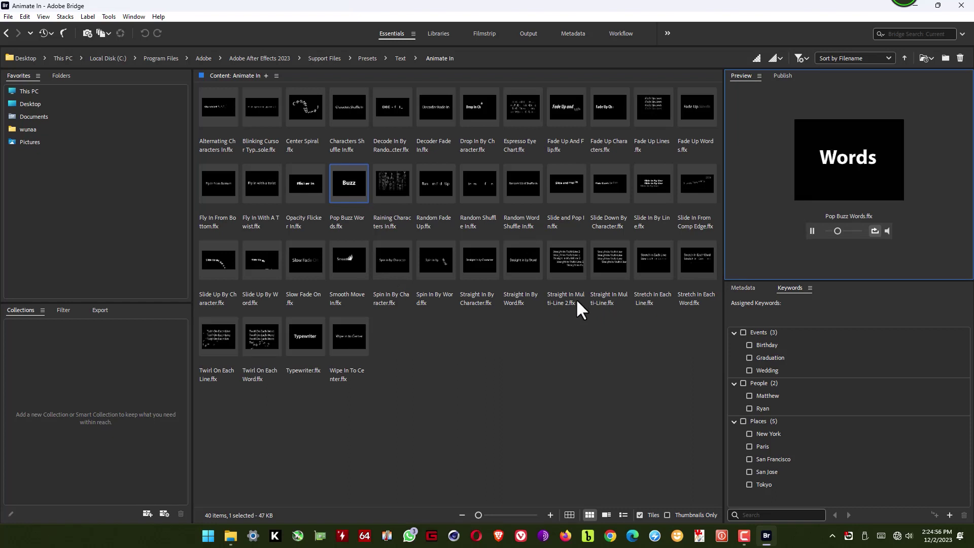
click(520, 361)
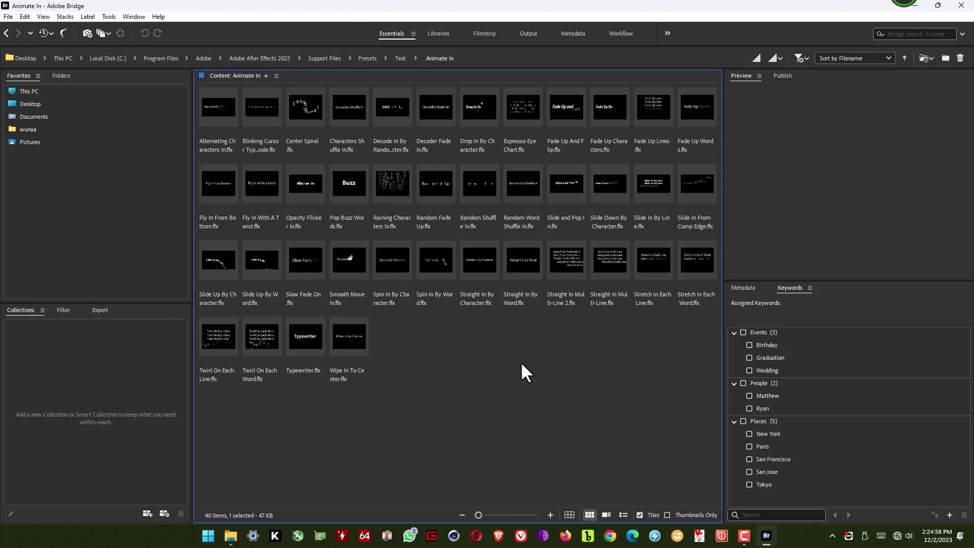